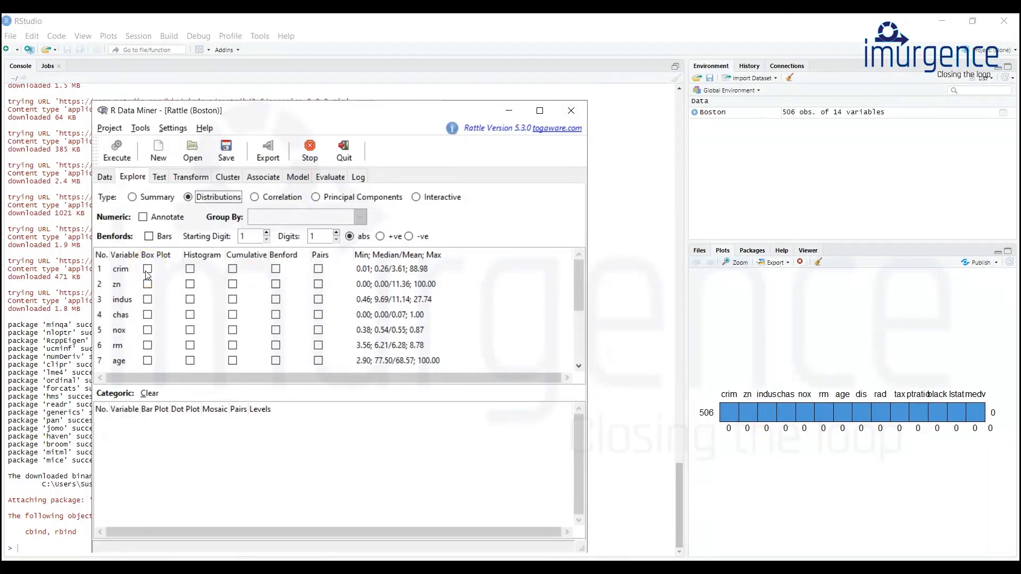
# - Generate box plots for the medv, lstat, indus and crim variables of the Boston data
pyautogui.scroll(-3, 147, 293)
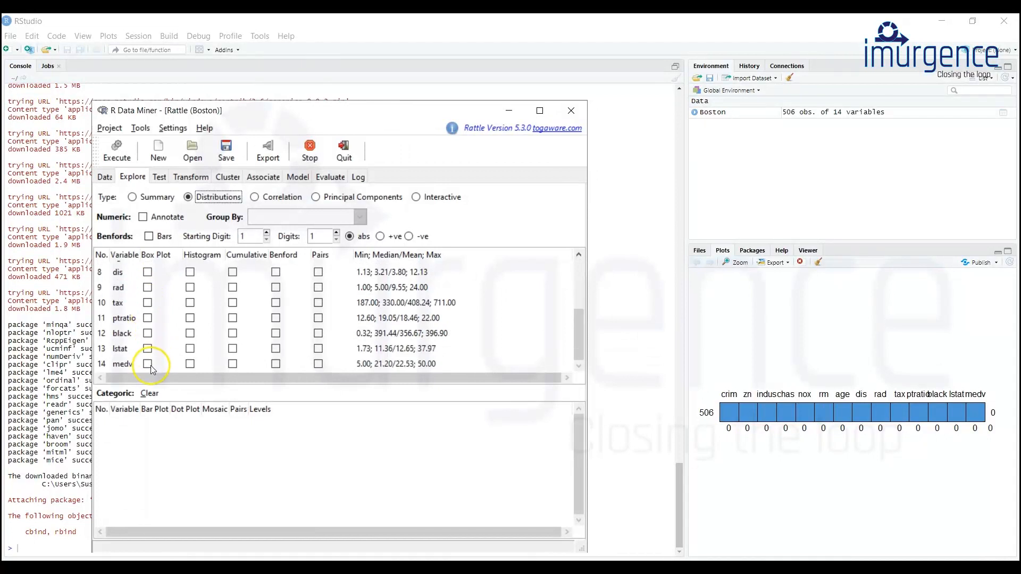
pyautogui.click(149, 365)
pyautogui.click(148, 350)
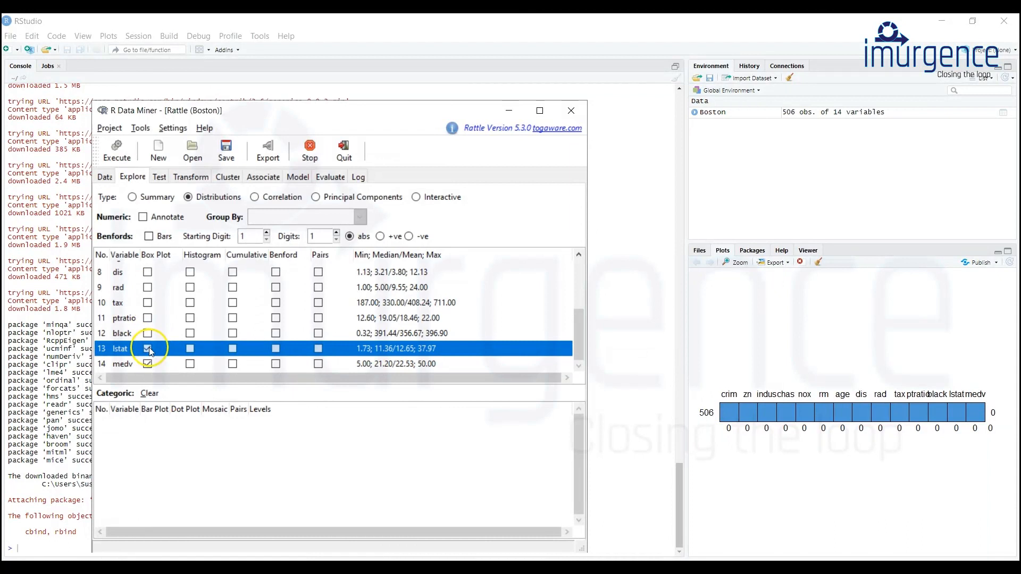
pyautogui.scroll(2, 149, 298)
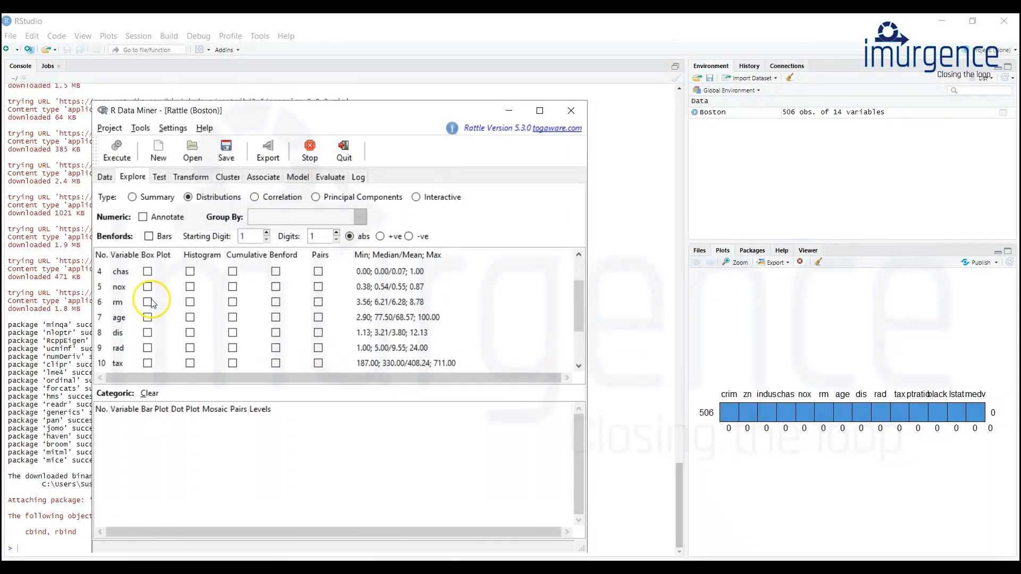
pyautogui.scroll(2, 148, 312)
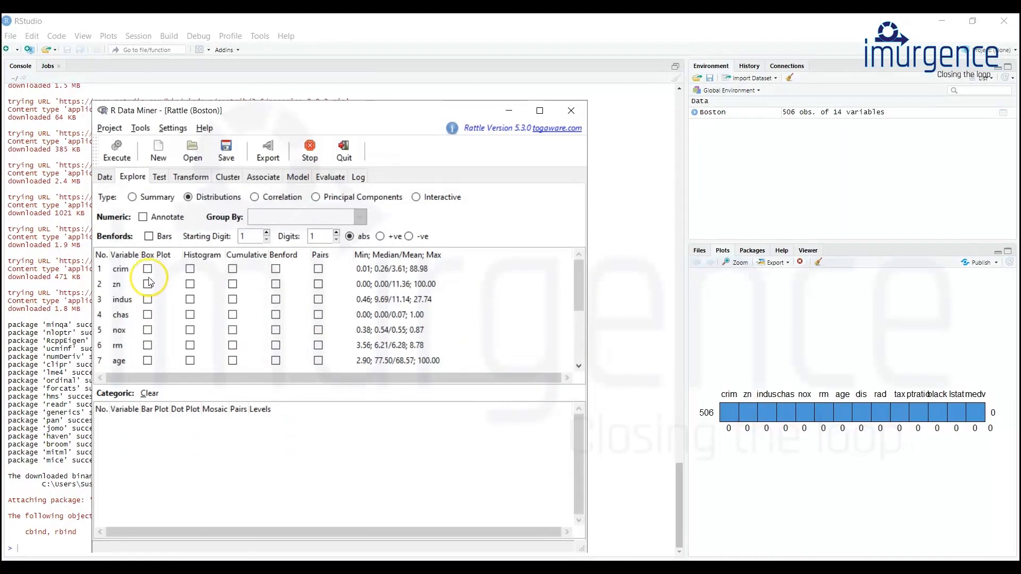
pyautogui.click(148, 300)
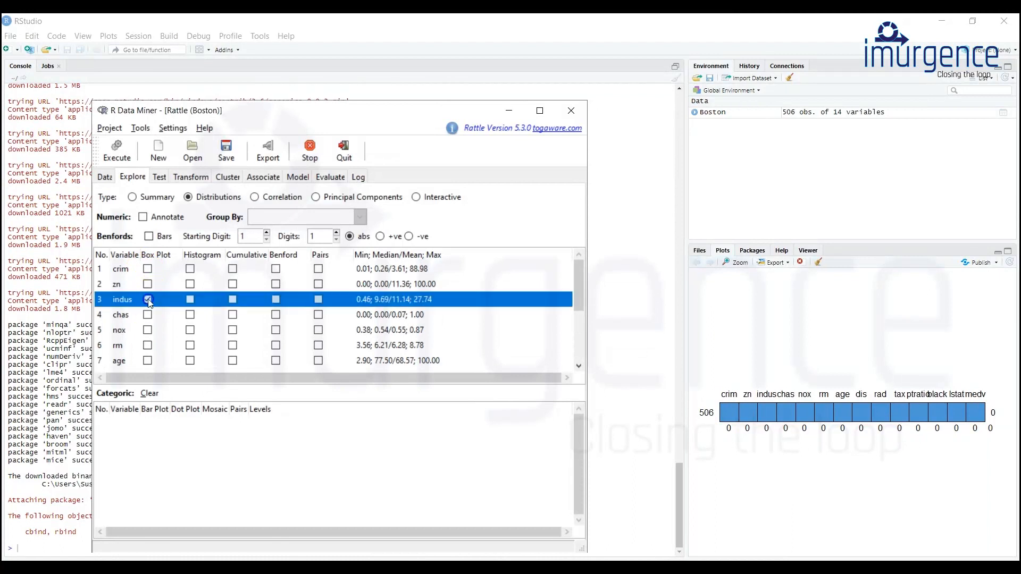
pyautogui.click(147, 269)
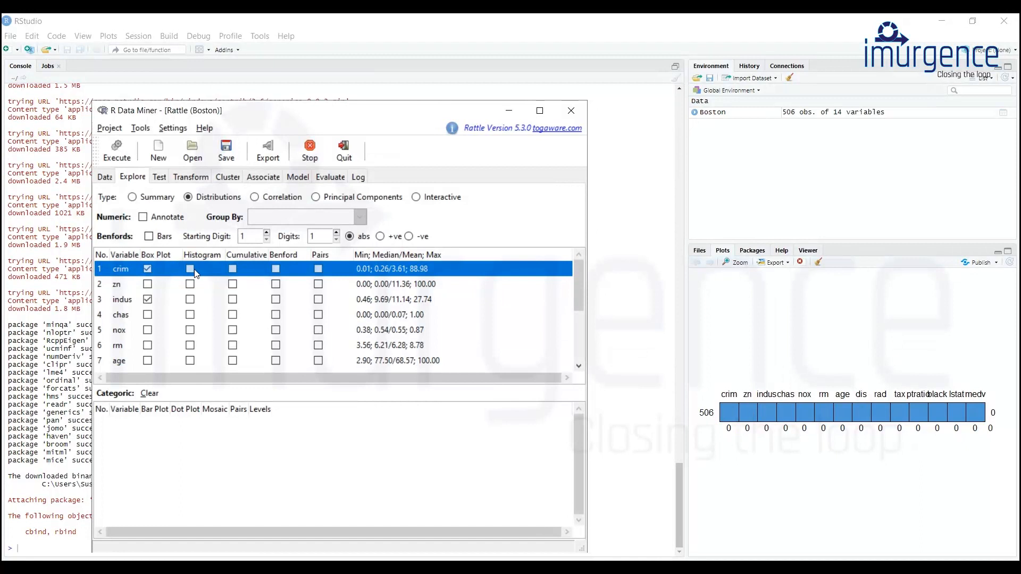
pyautogui.click(126, 155)
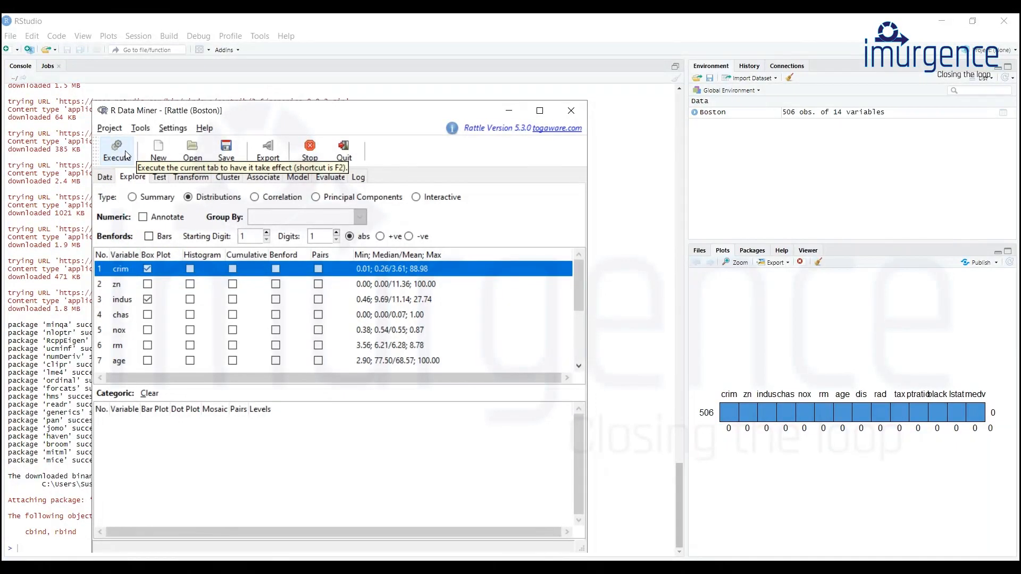
pyautogui.click(125, 153)
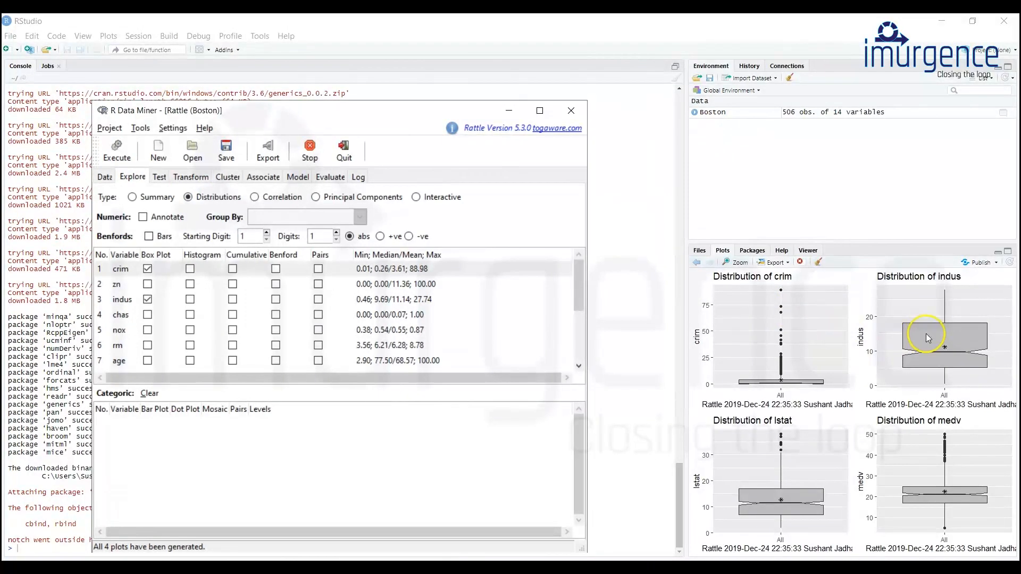
# - Examine the four box plots in an enlarged plot window, close it and return to the Rattle window
pyautogui.click(729, 263)
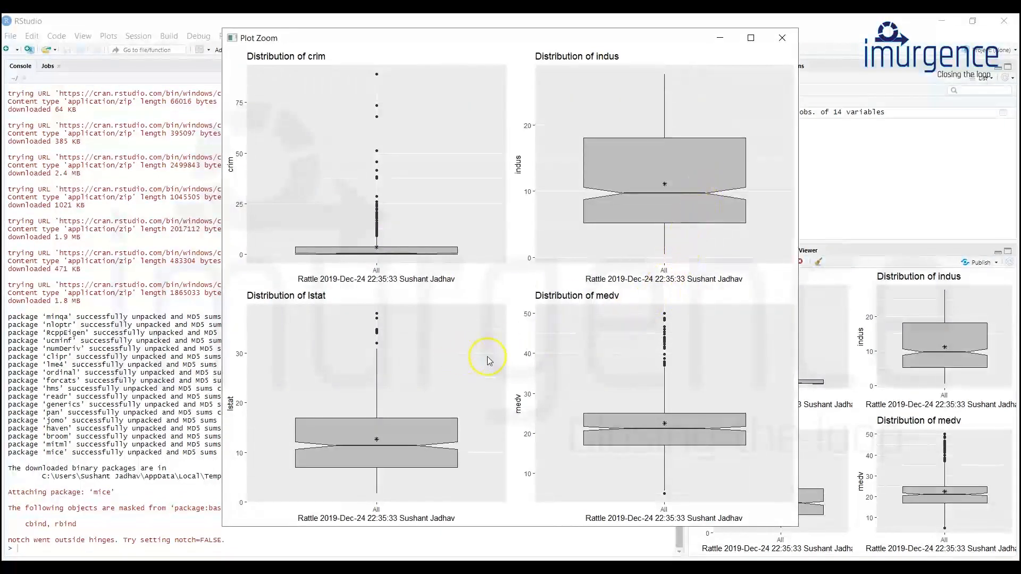
pyautogui.click(782, 38)
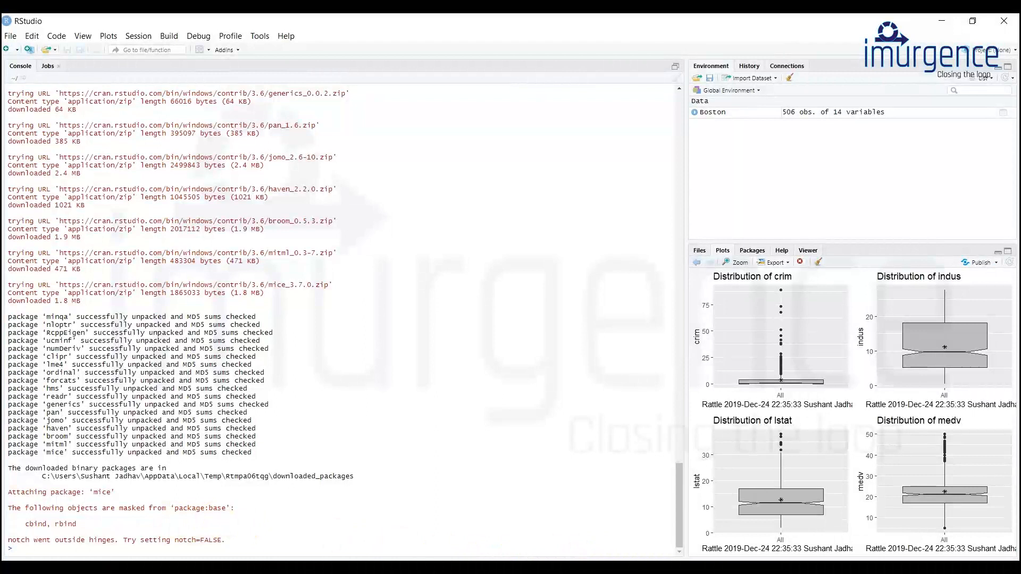
pyautogui.click(894, 567)
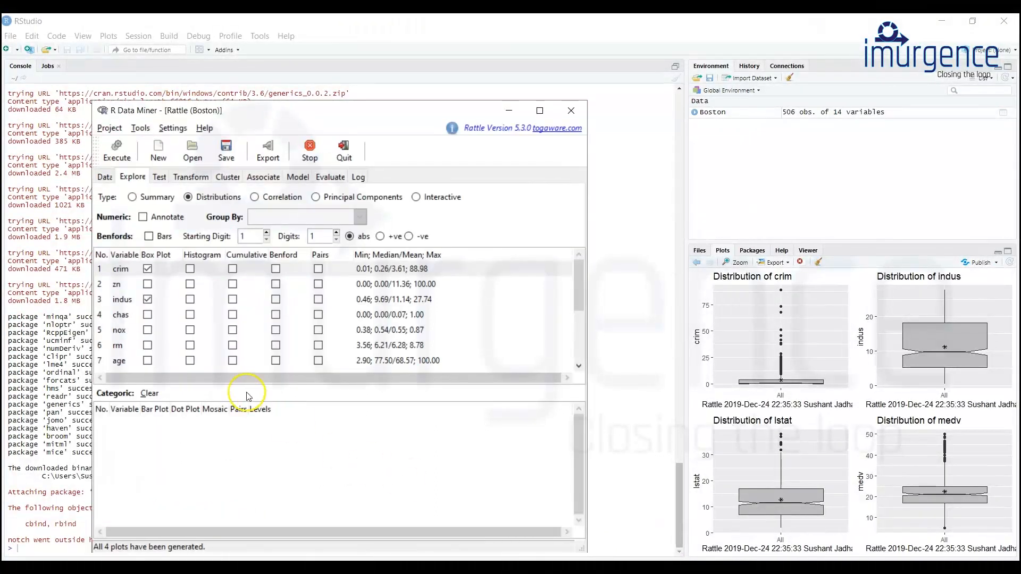
# - Deselect the box plots for crim, indus and lstat, and generate a box plot and histogram for medv
pyautogui.click(147, 268)
pyautogui.click(147, 299)
pyautogui.scroll(-3, 149, 324)
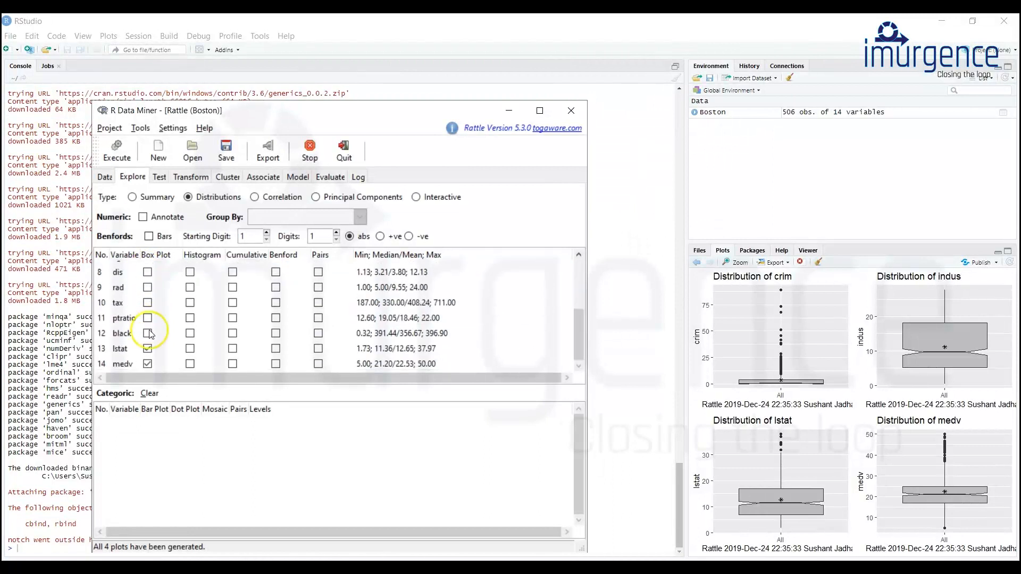
pyautogui.click(147, 348)
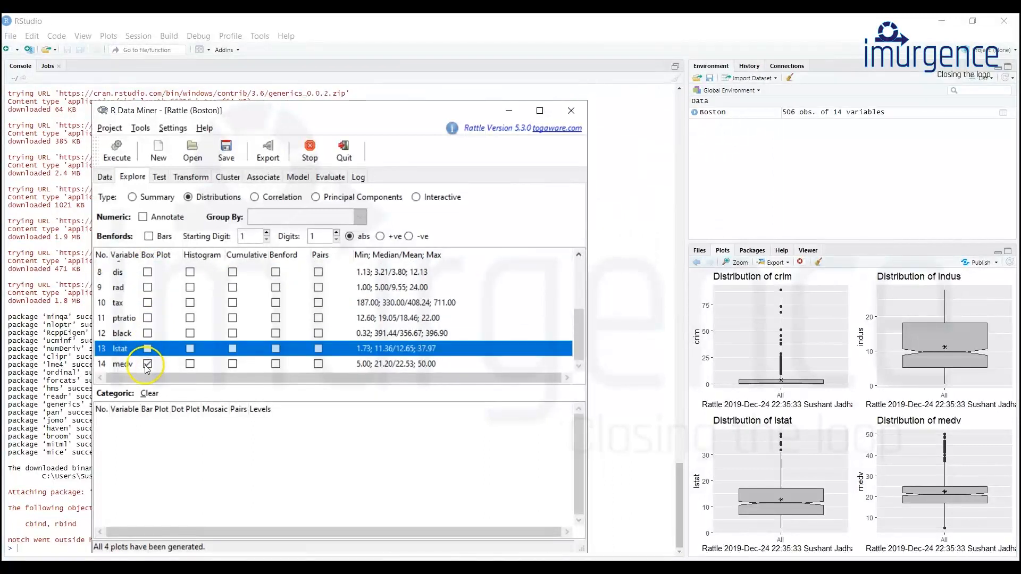
pyautogui.click(189, 364)
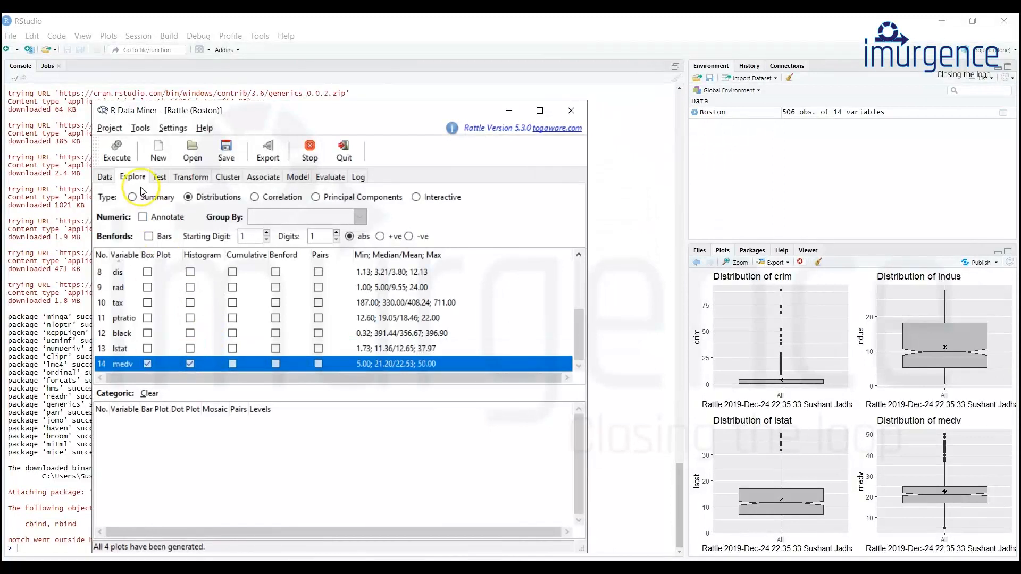
pyautogui.click(118, 152)
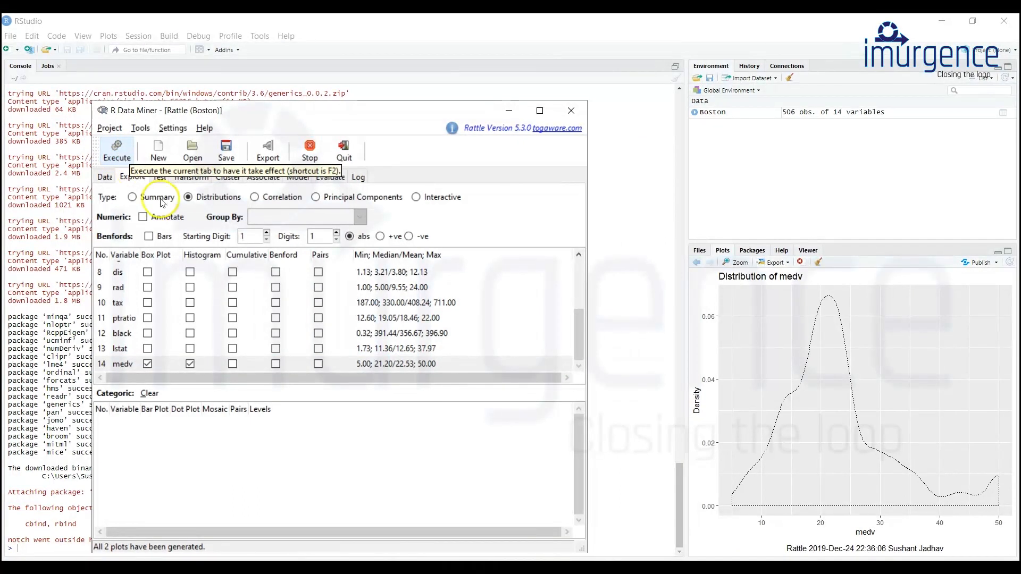
# - Compare the medv box plot with its density plot in the plot history and return to the Rattle window
pyautogui.click(698, 261)
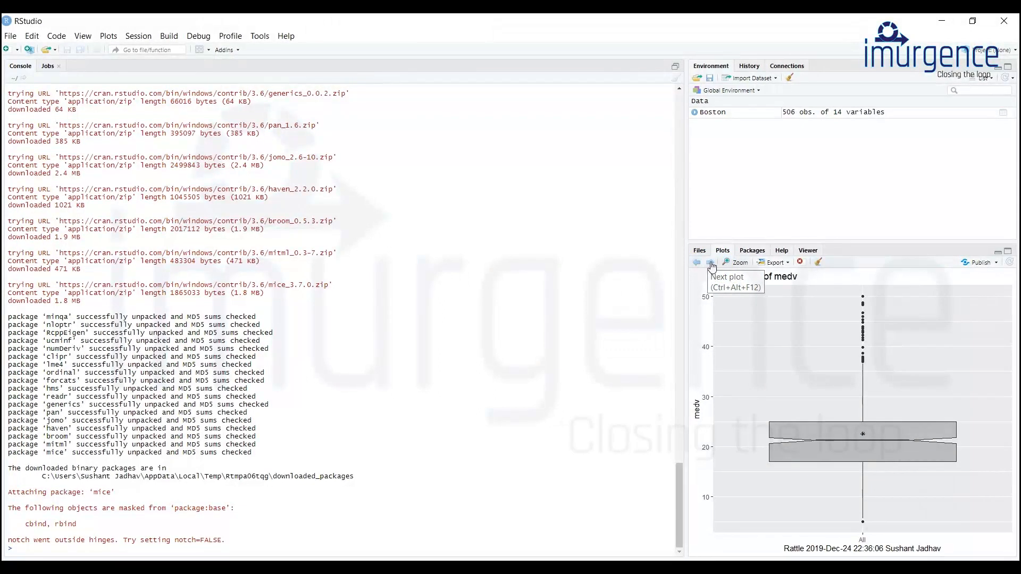
pyautogui.click(711, 263)
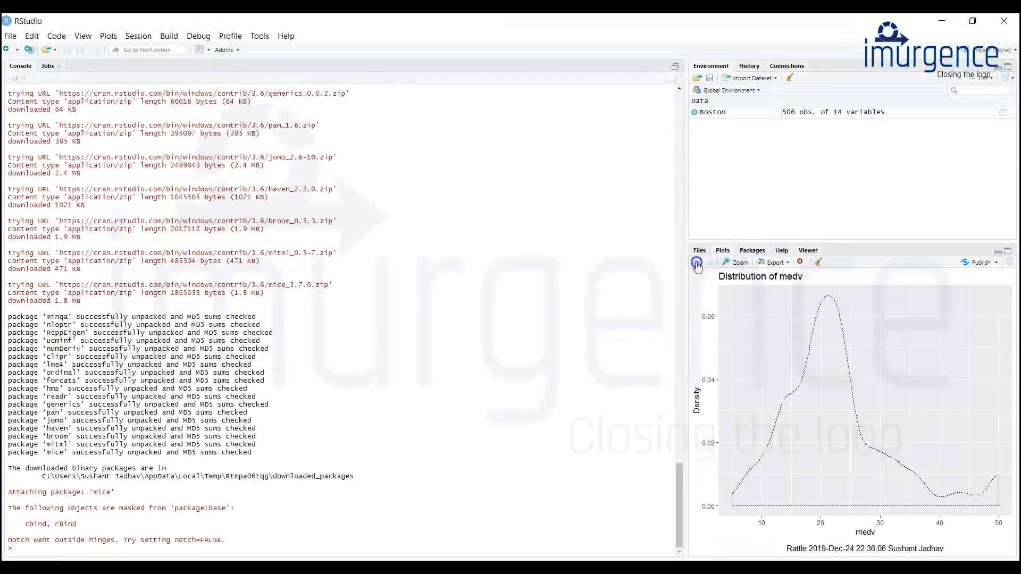
pyautogui.click(698, 264)
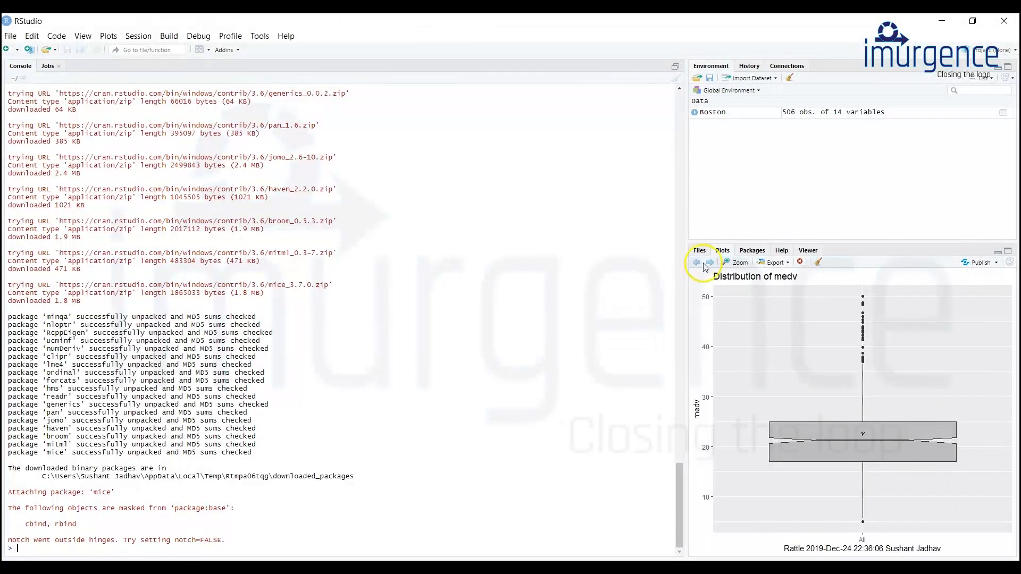
pyautogui.click(709, 264)
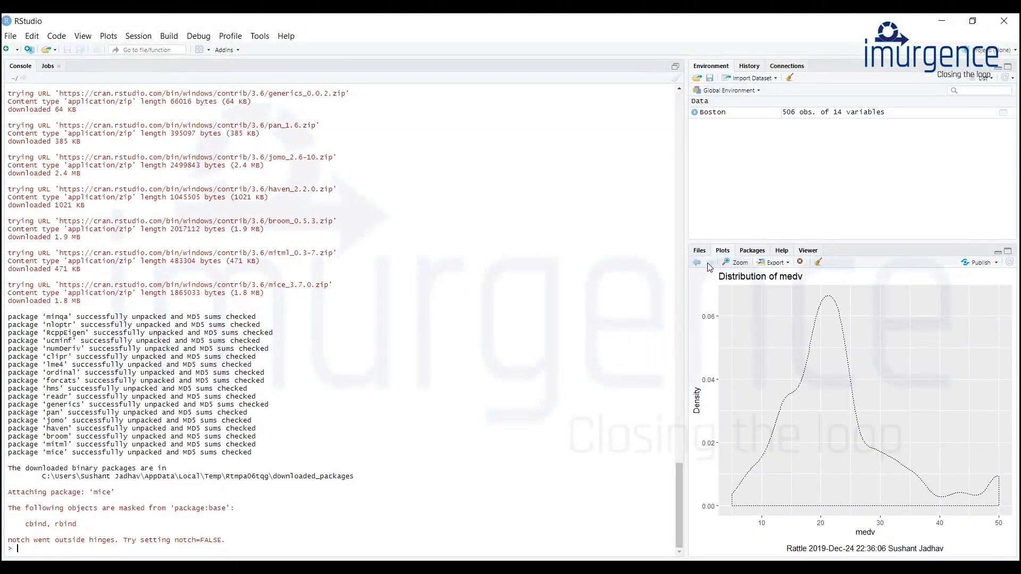
pyautogui.click(453, 488)
pyautogui.hotkey('alt', 'Tab')
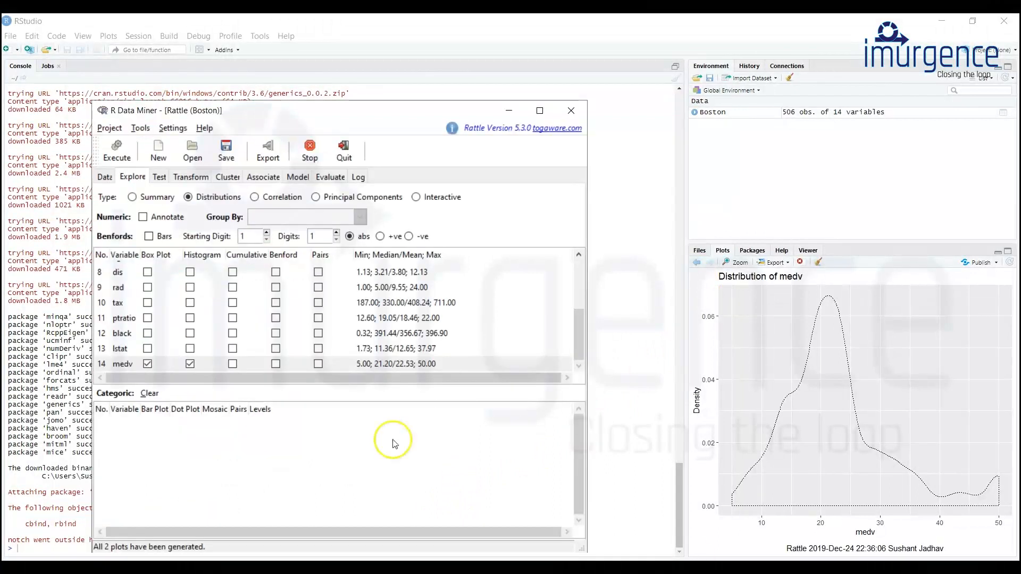
# - Deselect medv's box plot and histogram, and generate its cumulative distribution plot instead
pyautogui.click(186, 364)
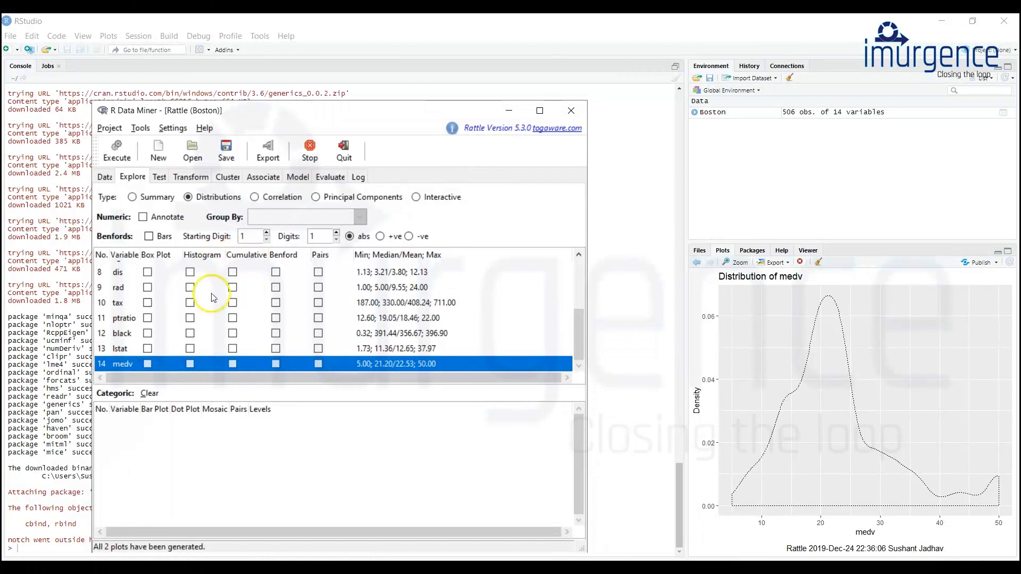
pyautogui.click(233, 363)
pyautogui.click(118, 152)
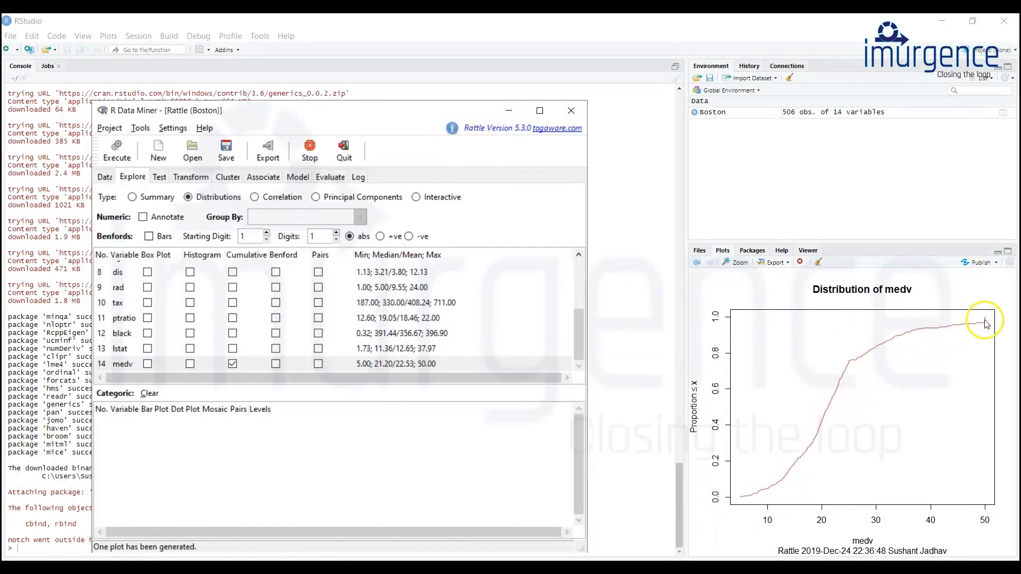
# - Deselect the cumulative plot for medv and select its box plot
pyautogui.click(232, 363)
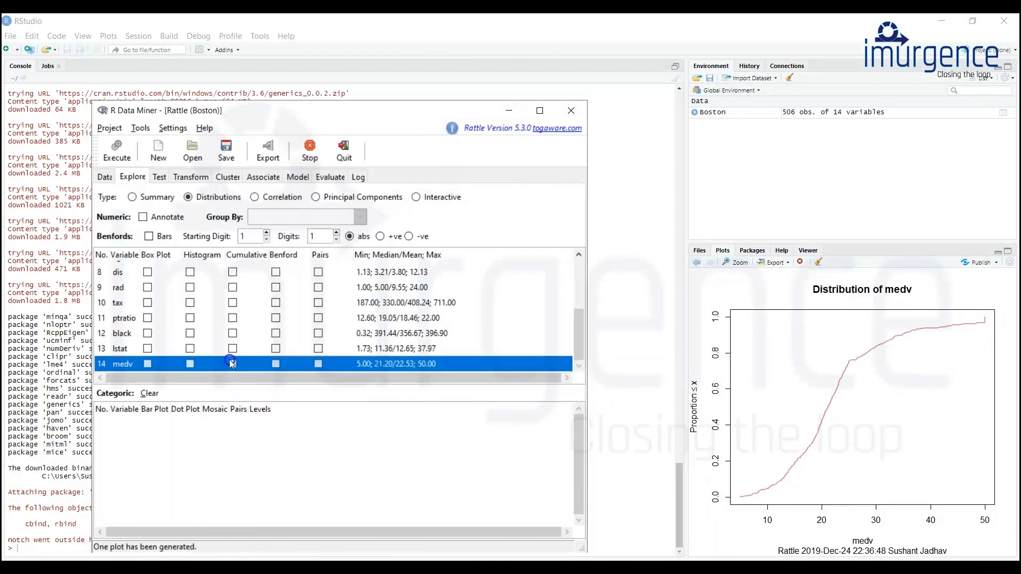
pyautogui.moveTo(579, 337); pyautogui.dragTo(589, 272)
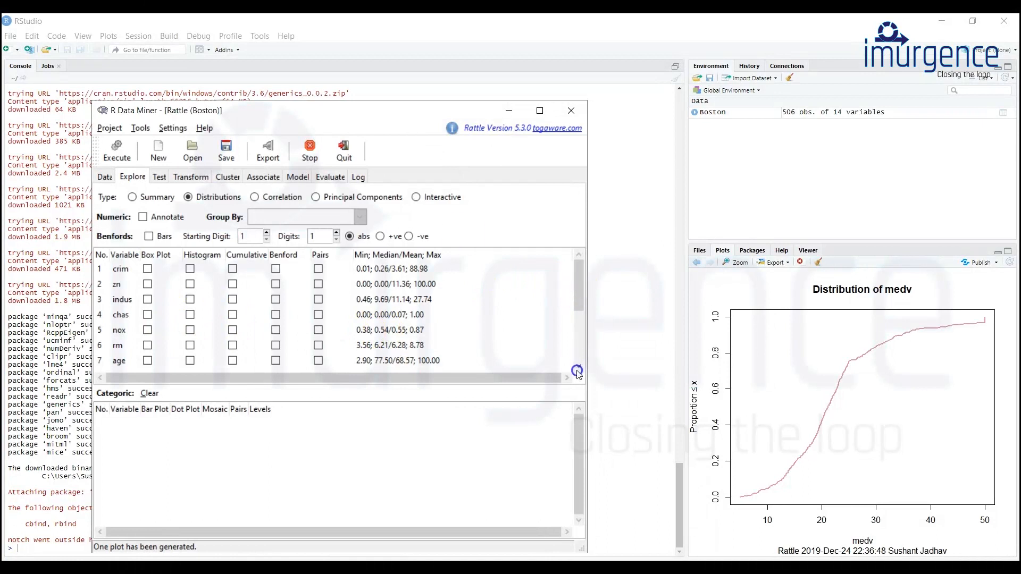
pyautogui.scroll(-3, 576, 353)
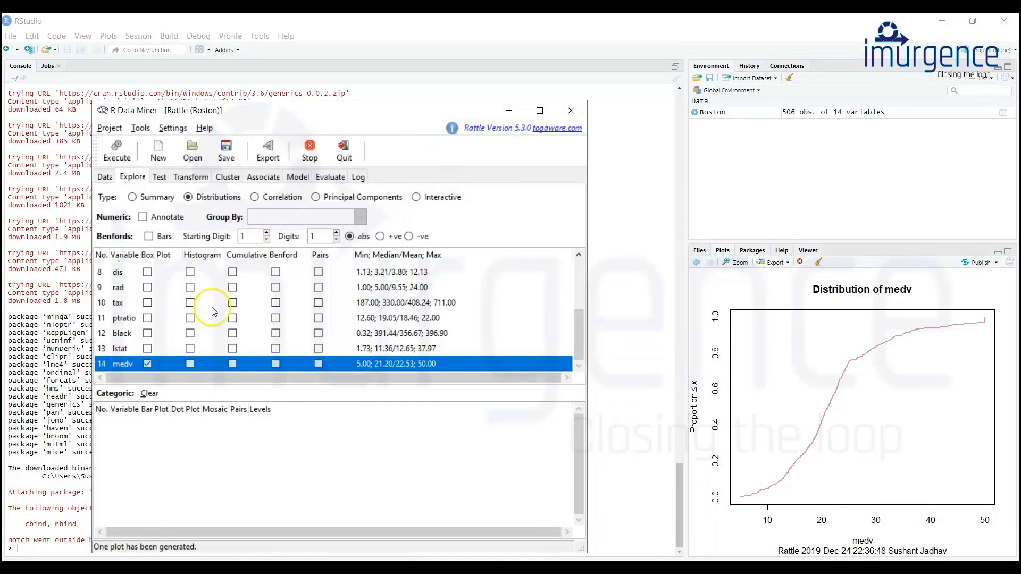
pyautogui.scroll(2, 232, 337)
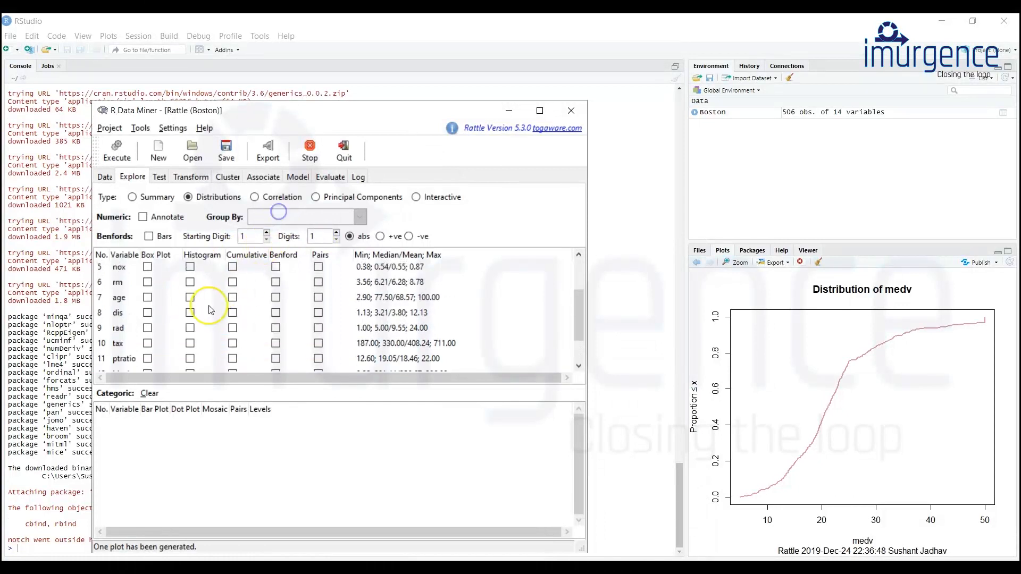
pyautogui.scroll(-2, 197, 305)
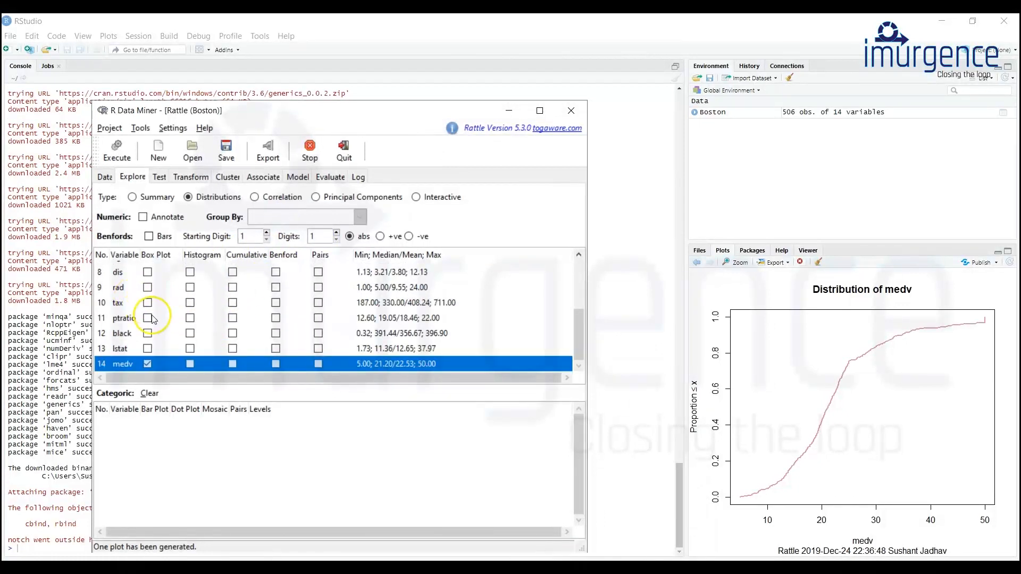
pyautogui.scroll(3, 157, 319)
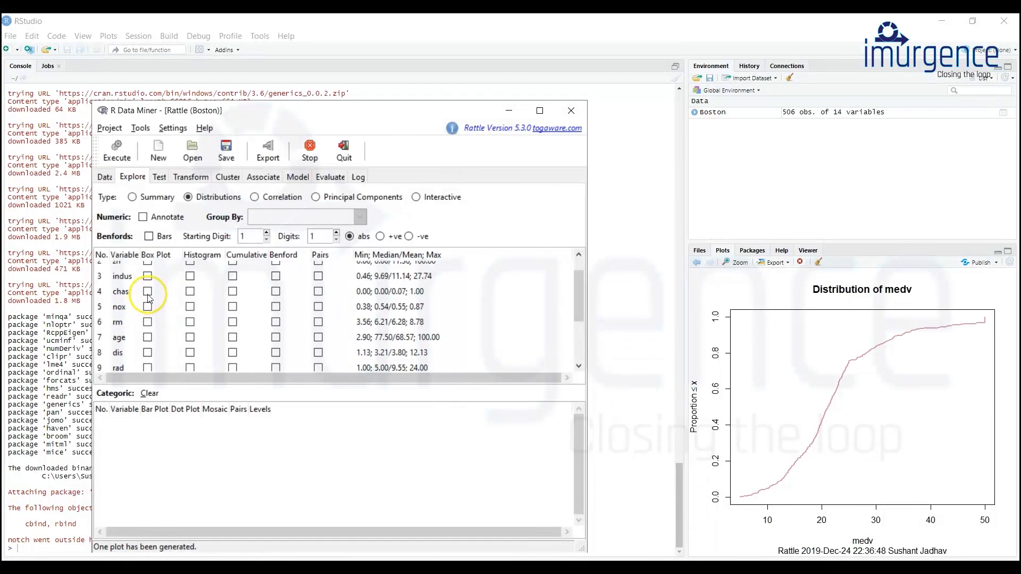
pyautogui.click(147, 292)
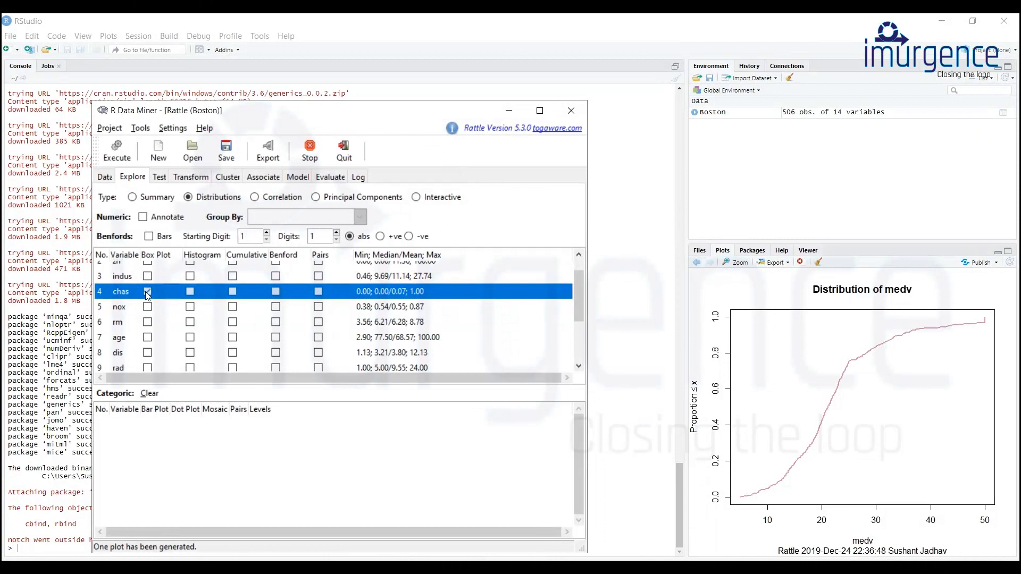
pyautogui.click(318, 291)
pyautogui.click(149, 296)
pyautogui.scroll(-2, 218, 338)
pyautogui.scroll(3, 218, 338)
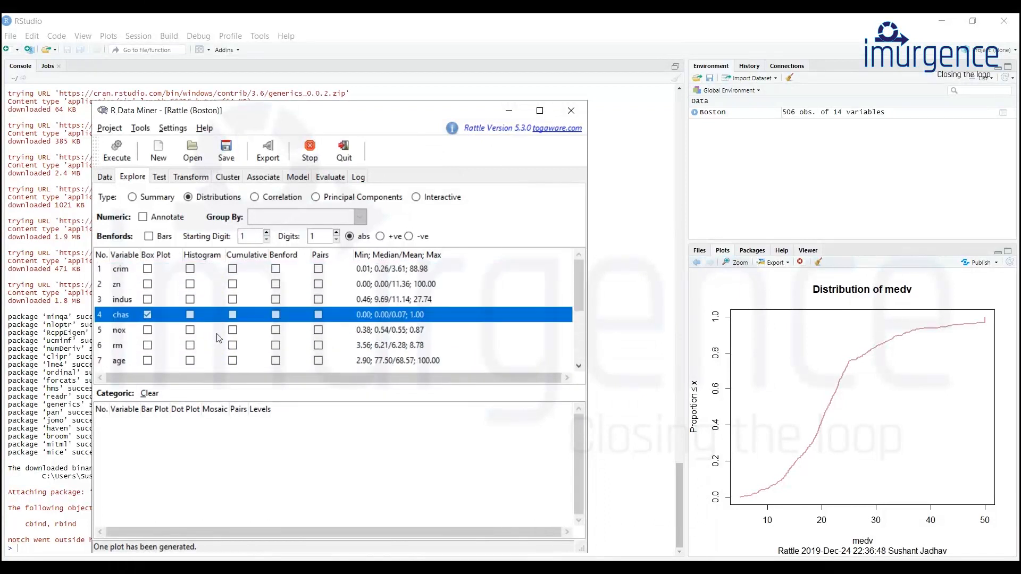
pyautogui.click(218, 326)
pyautogui.click(143, 217)
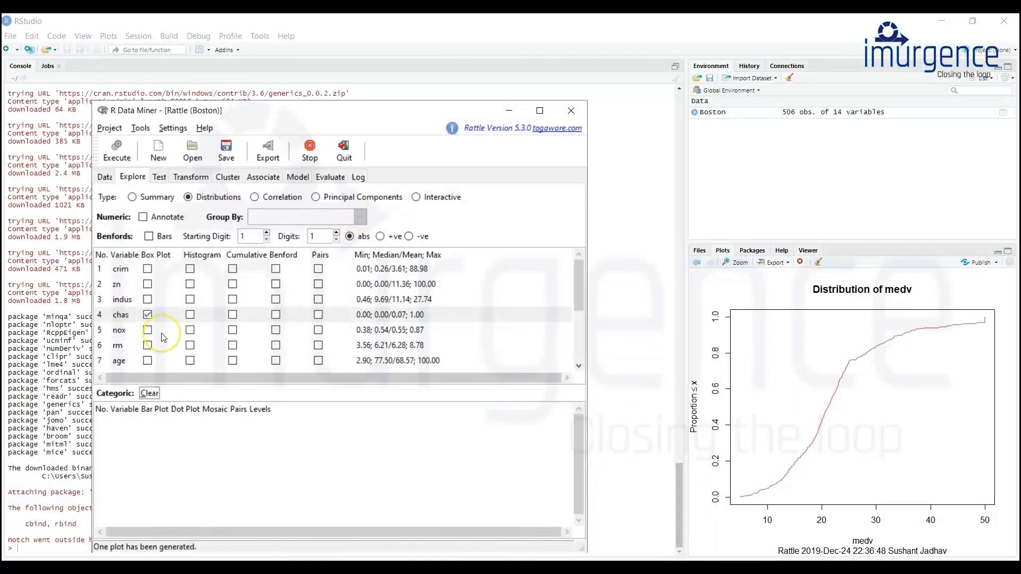
pyautogui.scroll(-2, 160, 336)
pyautogui.scroll(-1, 163, 338)
pyautogui.scroll(2, 163, 338)
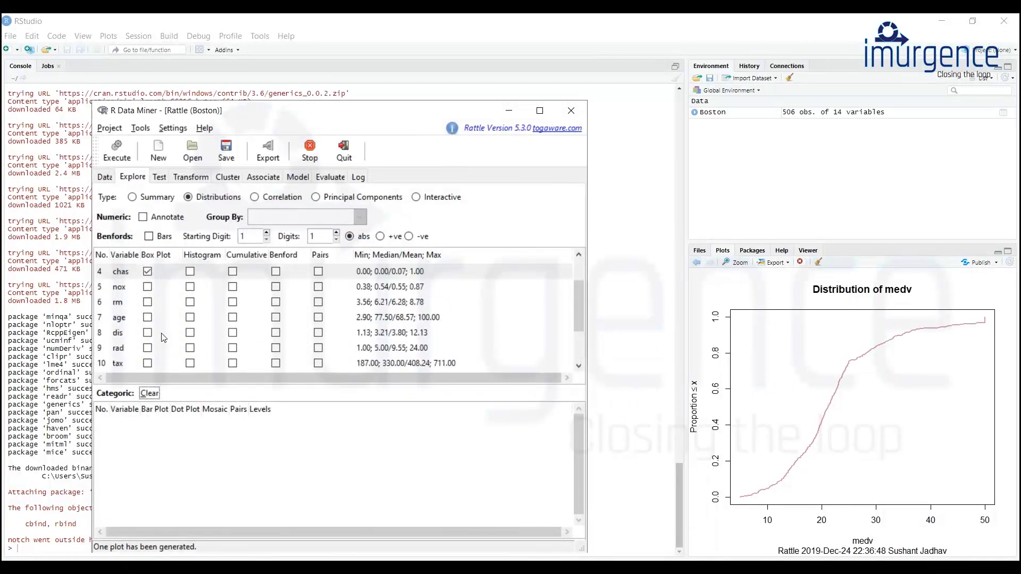
pyautogui.click(146, 290)
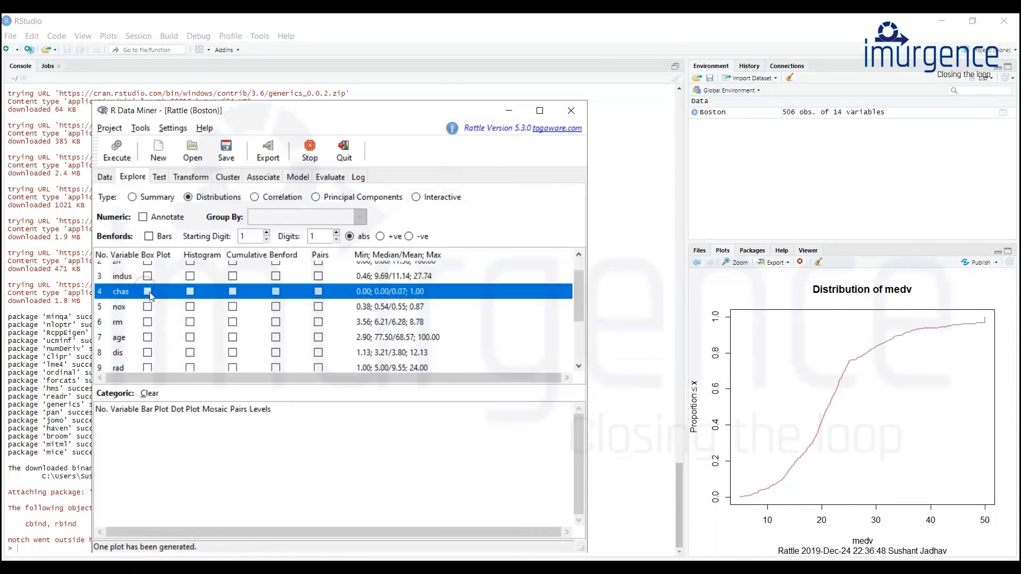
pyautogui.scroll(-2, 213, 314)
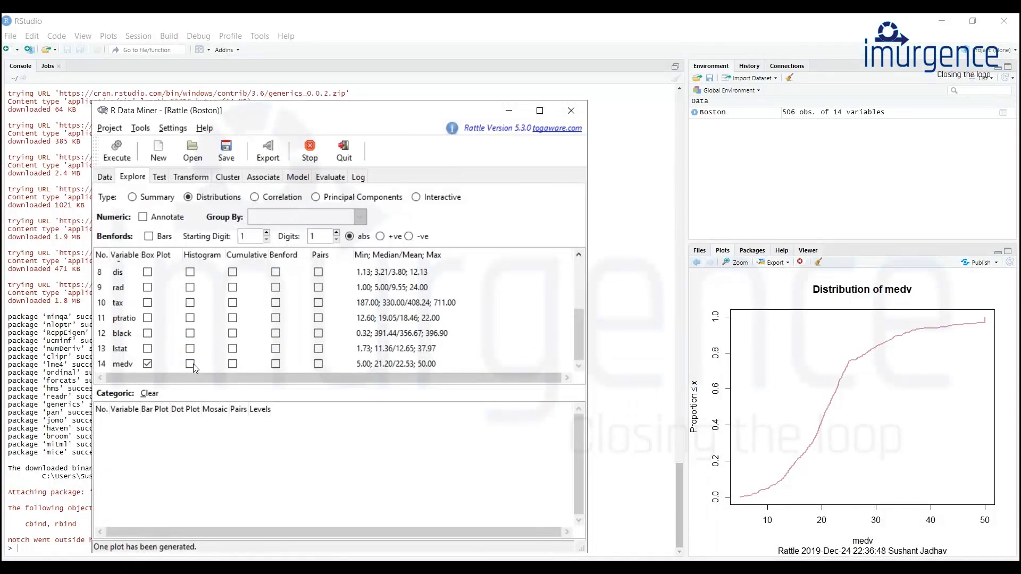
pyautogui.scroll(6, 193, 364)
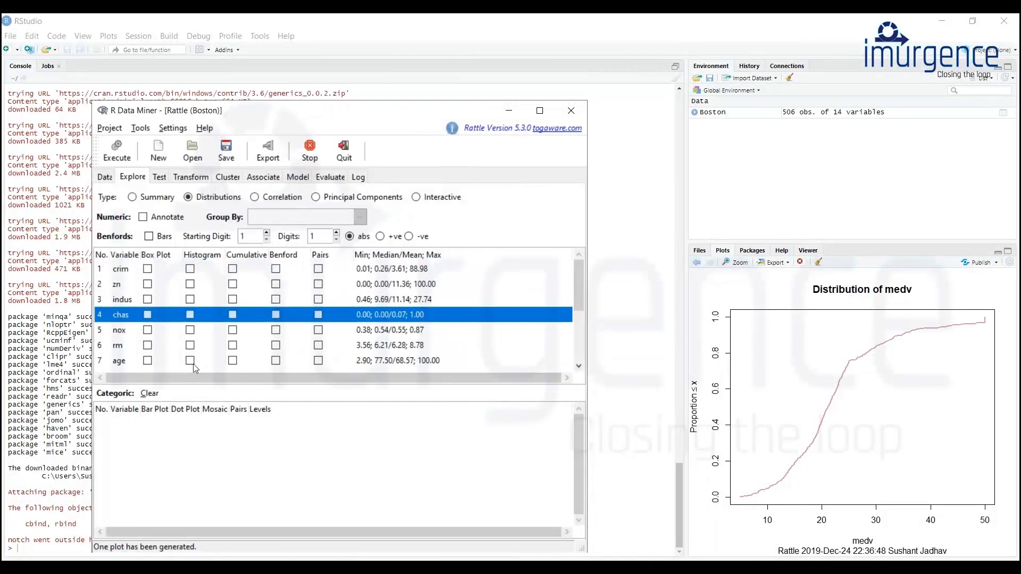
pyautogui.scroll(-3, 182, 292)
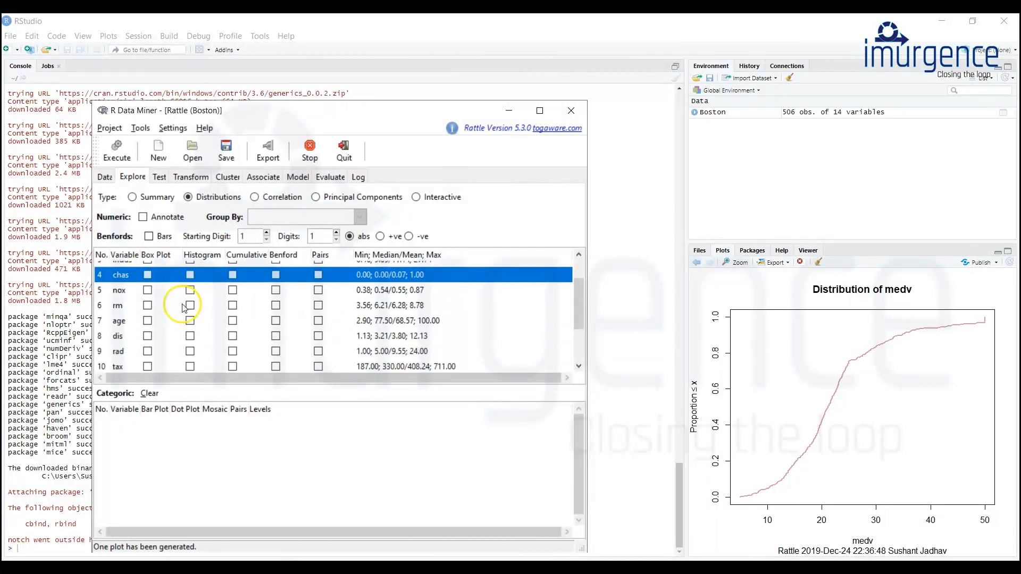
pyautogui.scroll(-2, 182, 311)
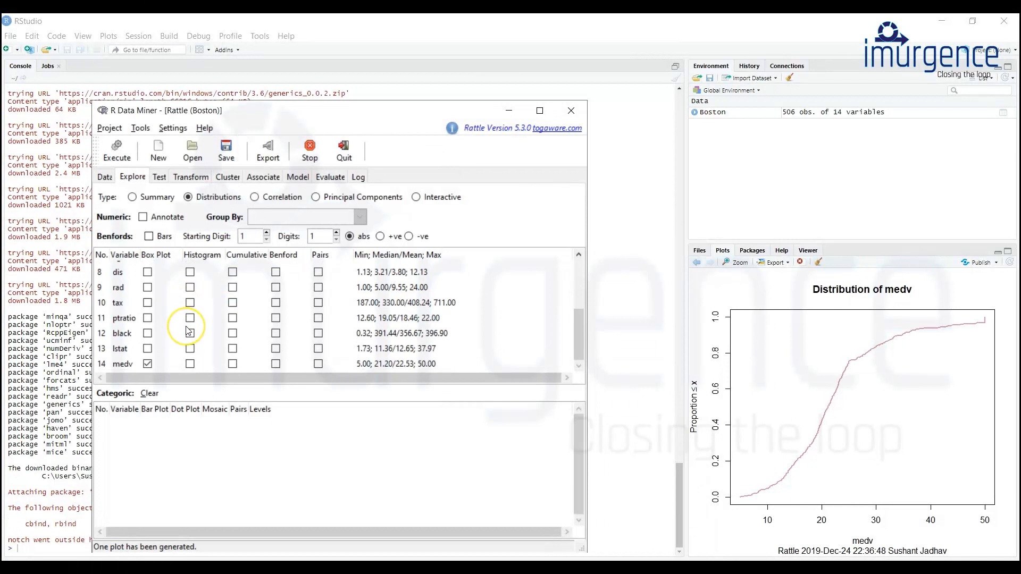
pyautogui.scroll(4, 187, 319)
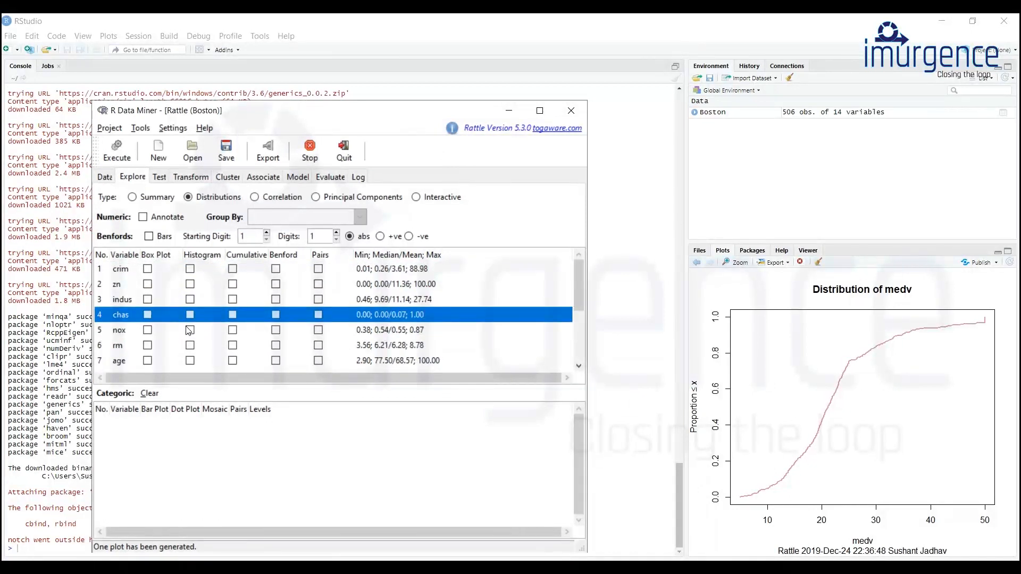
pyautogui.click(191, 177)
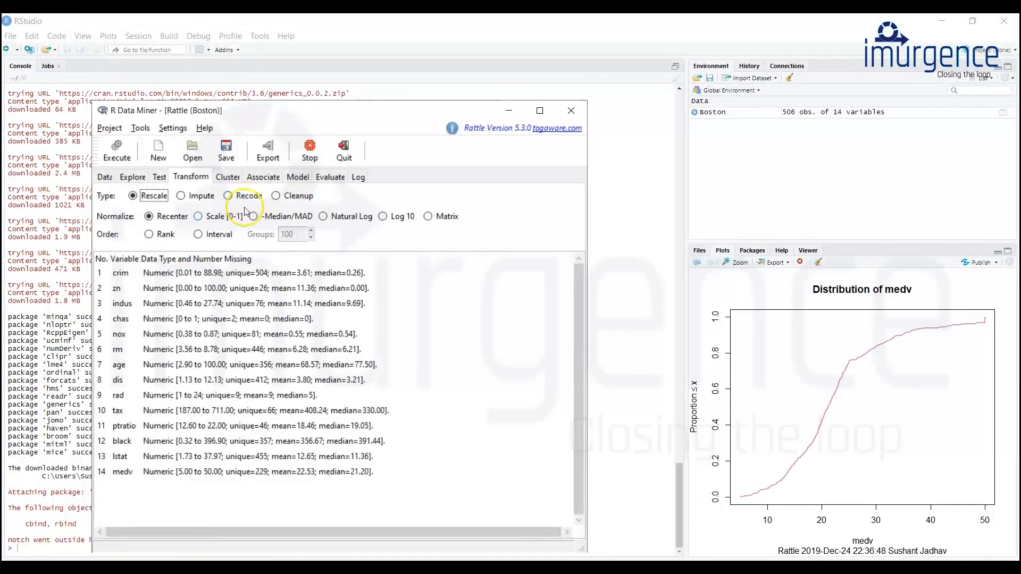
pyautogui.click(131, 179)
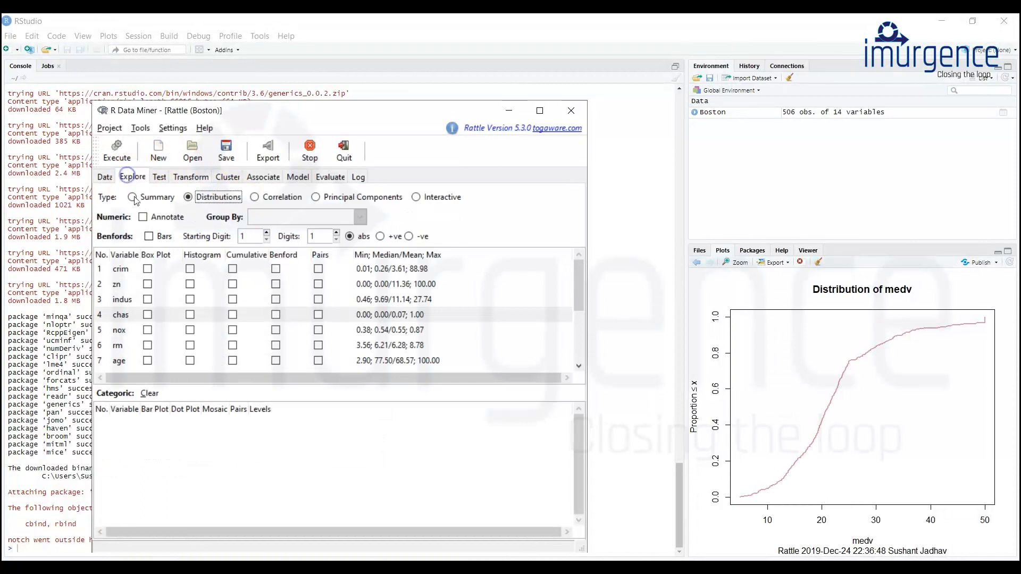
pyautogui.scroll(-3, 182, 319)
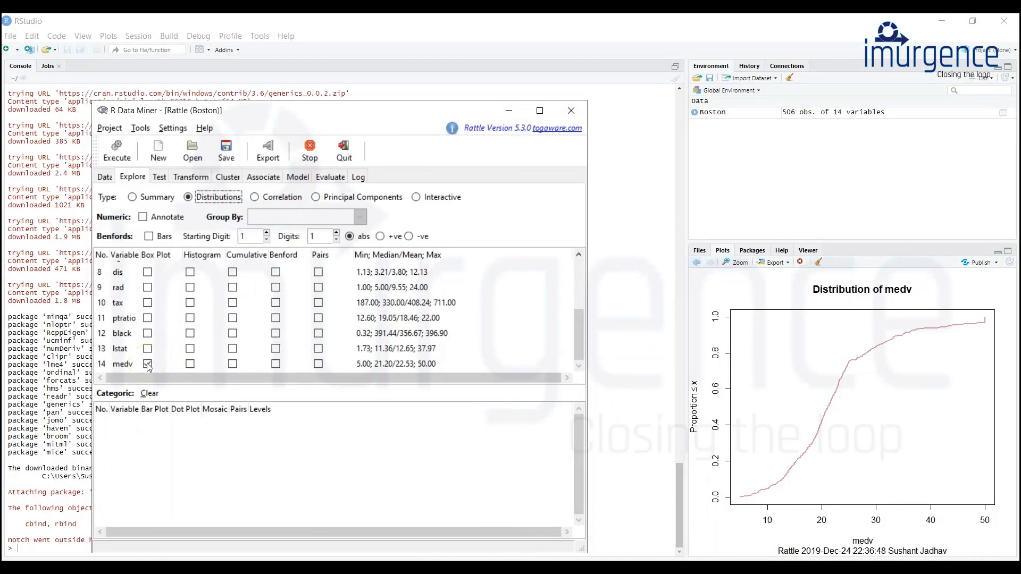
# - Generate the ordered Pearson correlation summary and plot for the numeric Boston variables, installing the required corrplot package
pyautogui.click(255, 198)
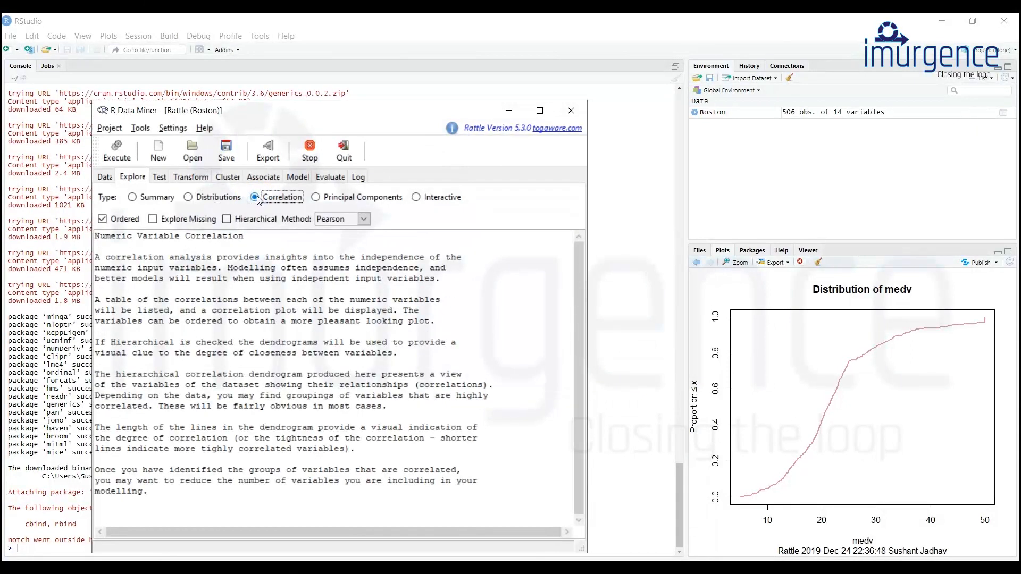
pyautogui.click(154, 220)
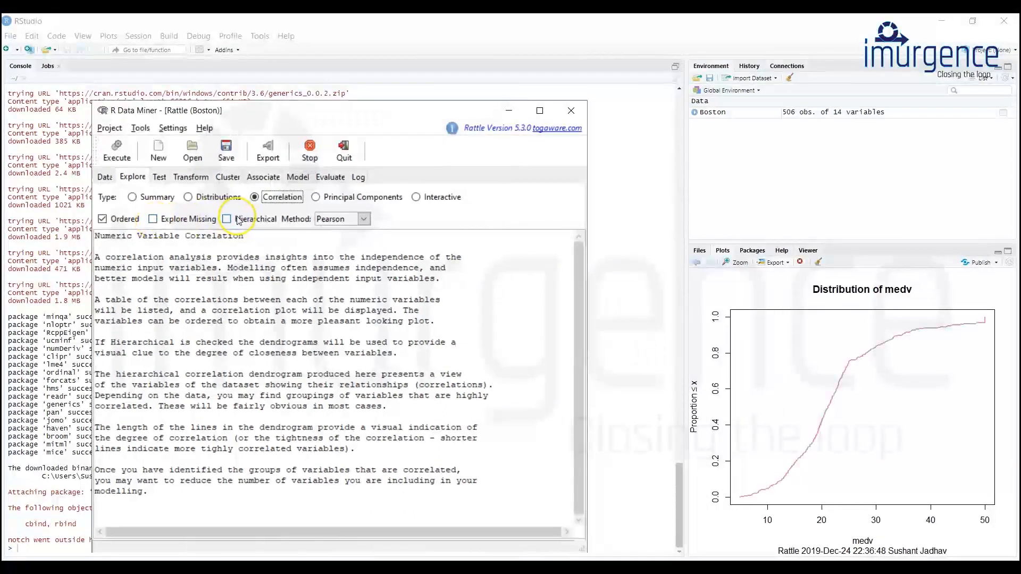
pyautogui.click(364, 220)
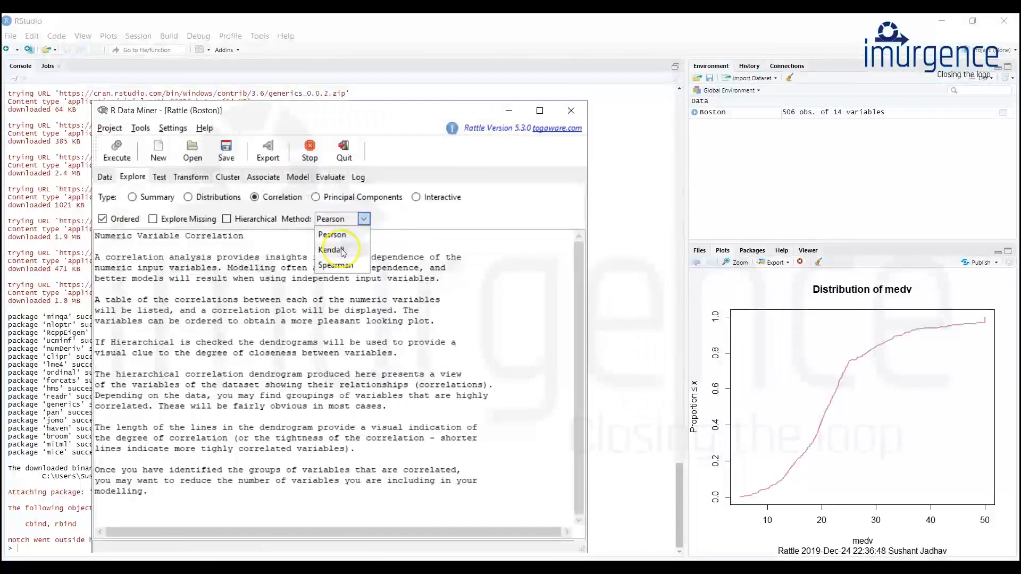
pyautogui.click(417, 237)
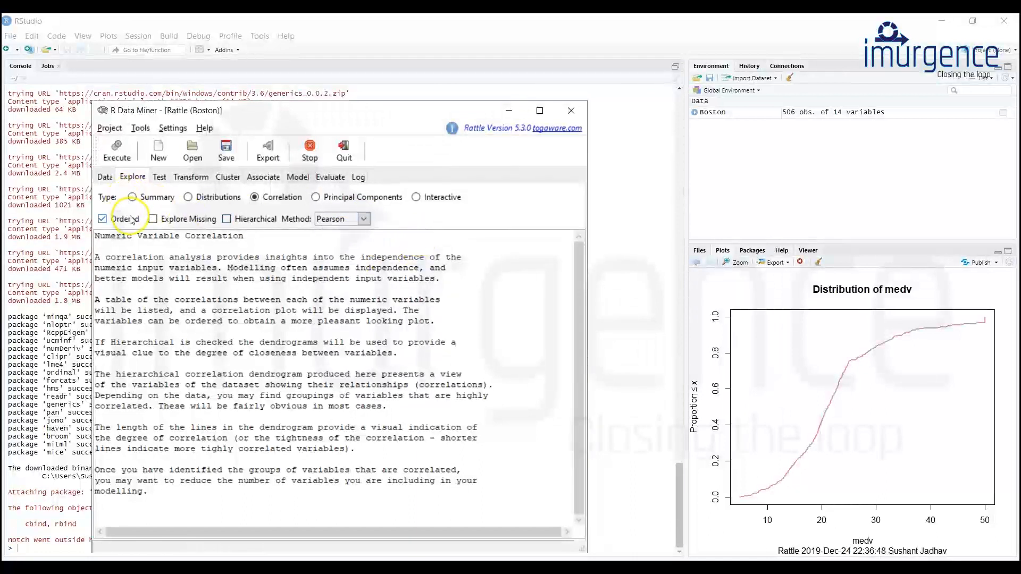
pyautogui.click(123, 154)
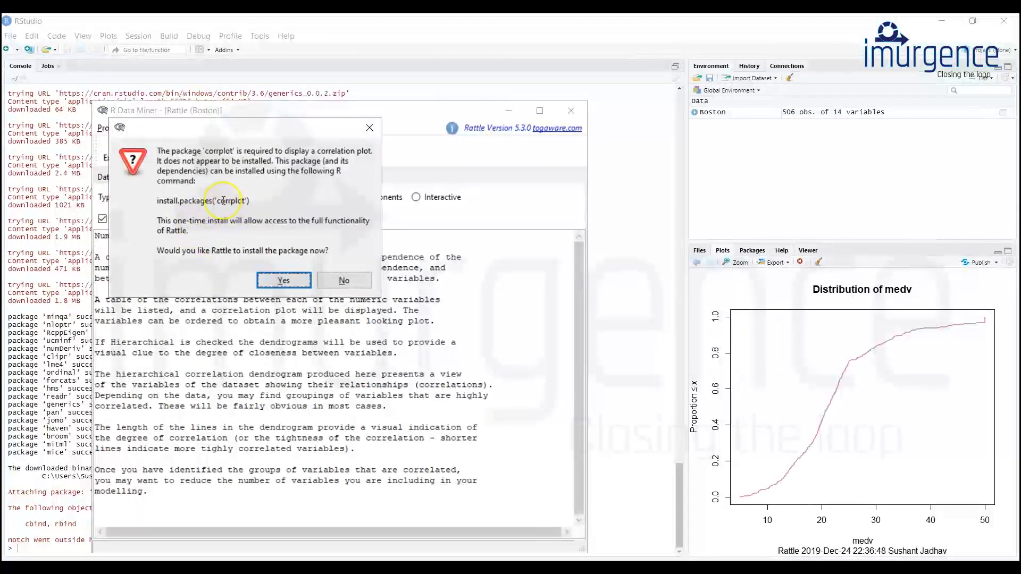
pyautogui.moveTo(218, 202); pyautogui.dragTo(172, 221)
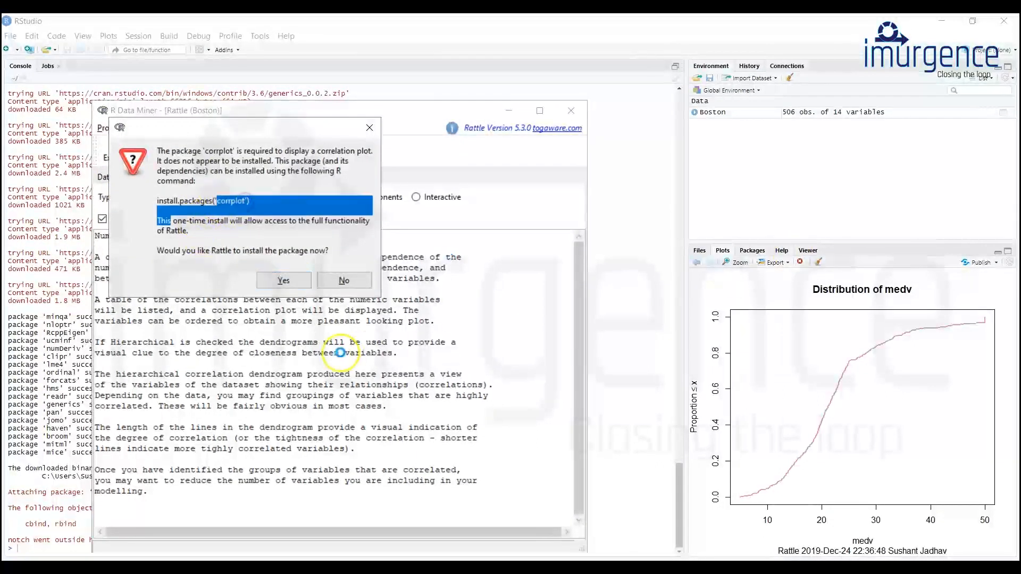
pyautogui.click(287, 291)
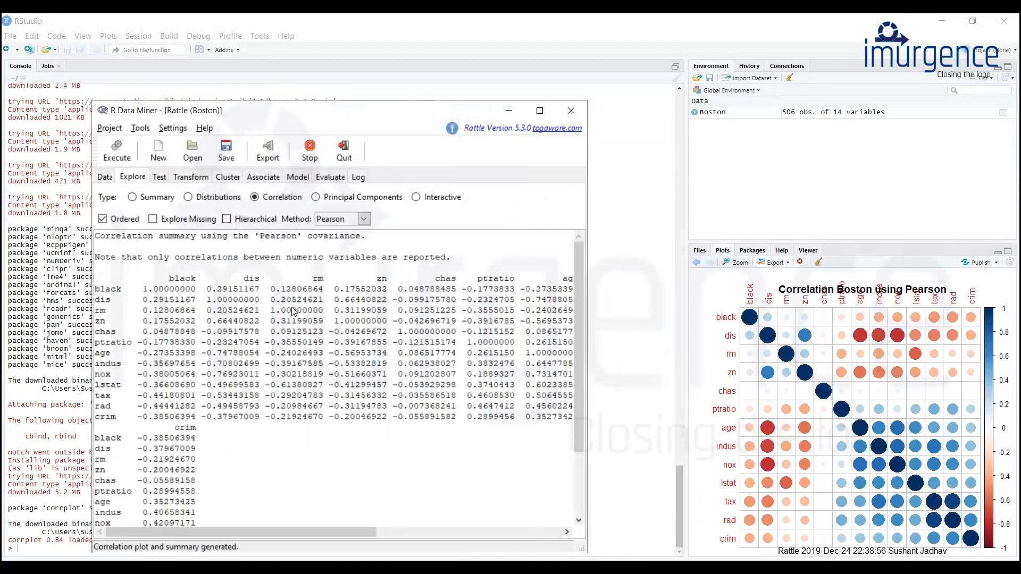
# - Examine the Pearson correlation plot enlarged in its own window, close it and return to the Rattle window
pyautogui.click(743, 266)
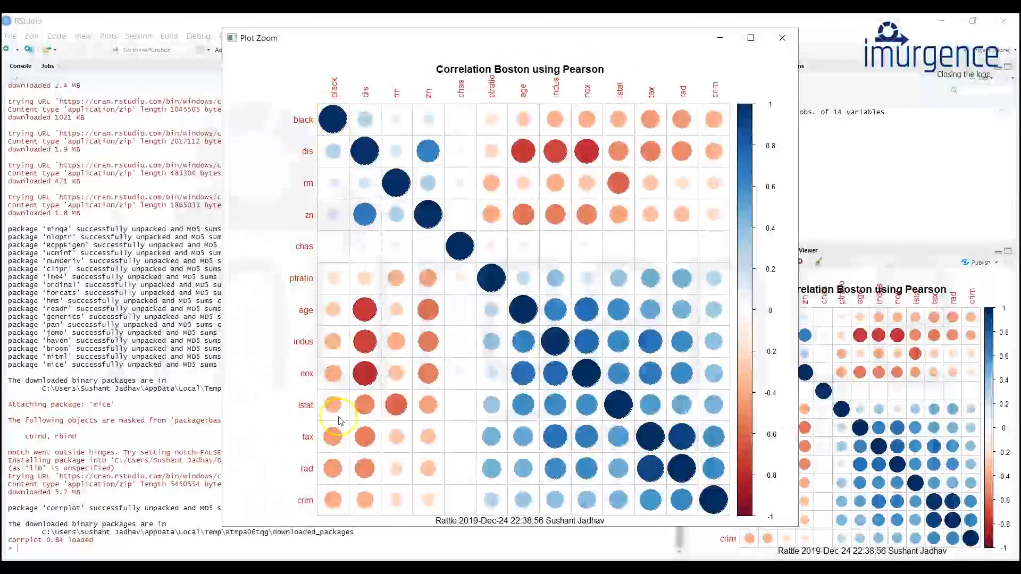
pyautogui.click(782, 36)
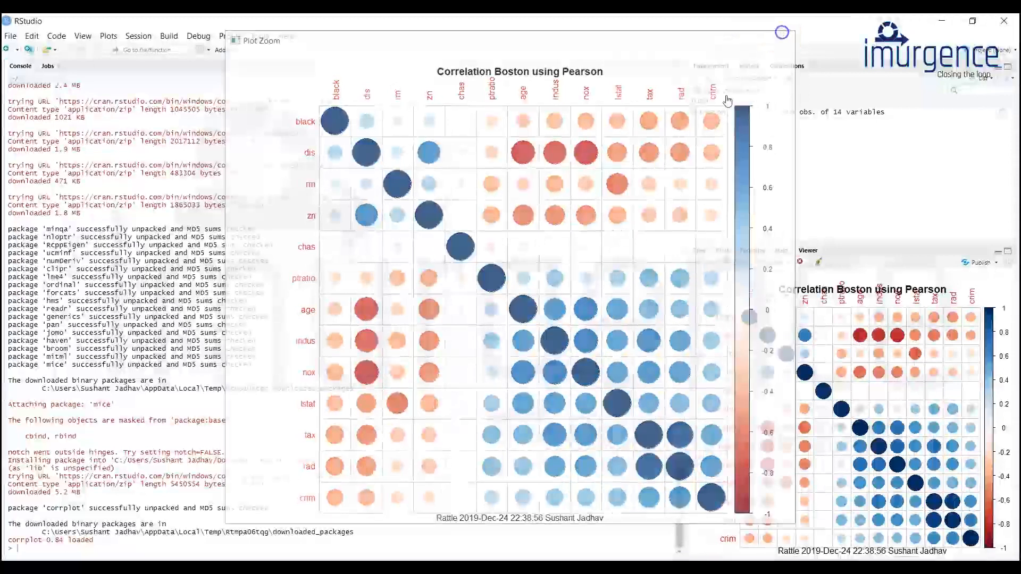
pyautogui.hotkey('alt', 'Tab')
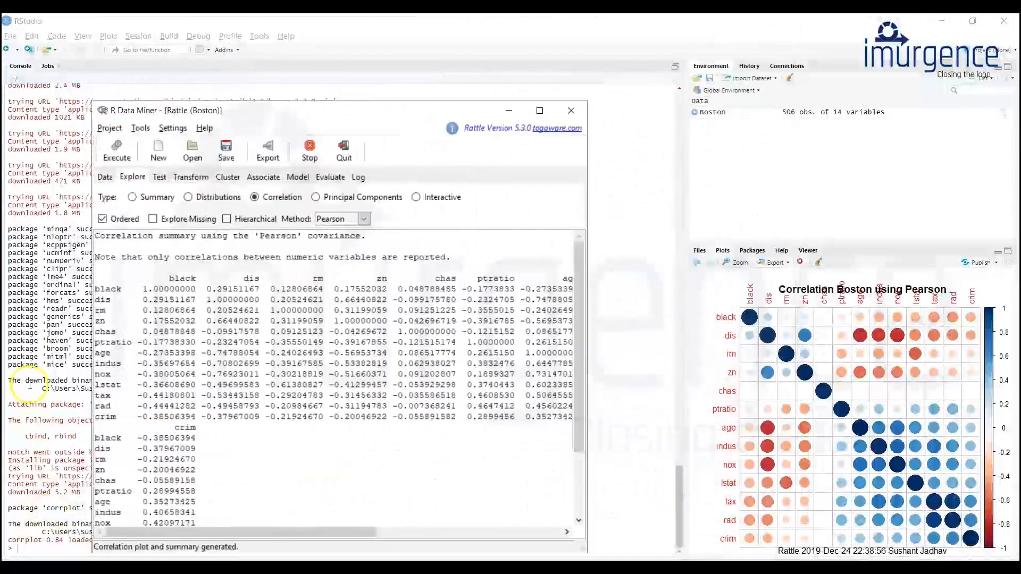